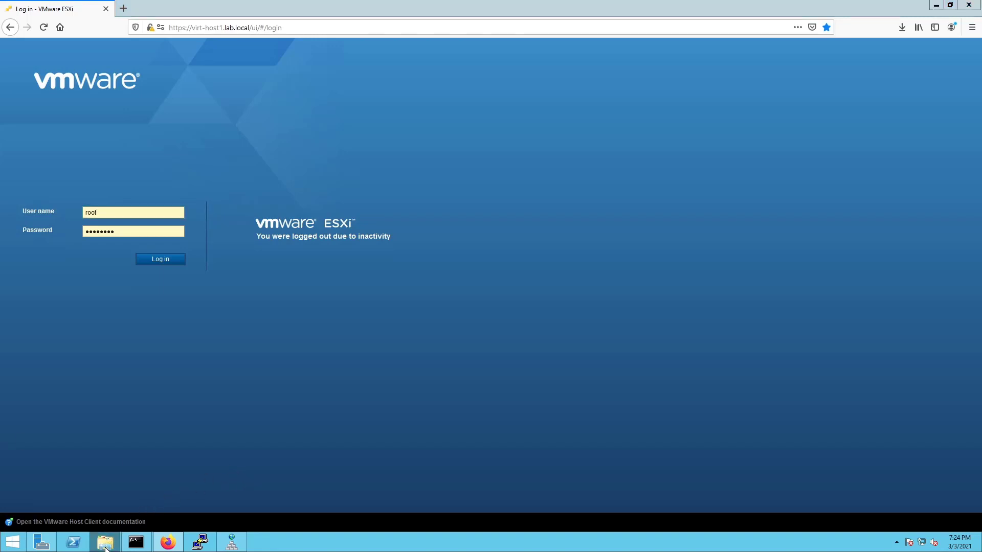
Step: Examine the Documents folder and the root of the local C: drive in File Explorer, and minimize the window
key(super+e)
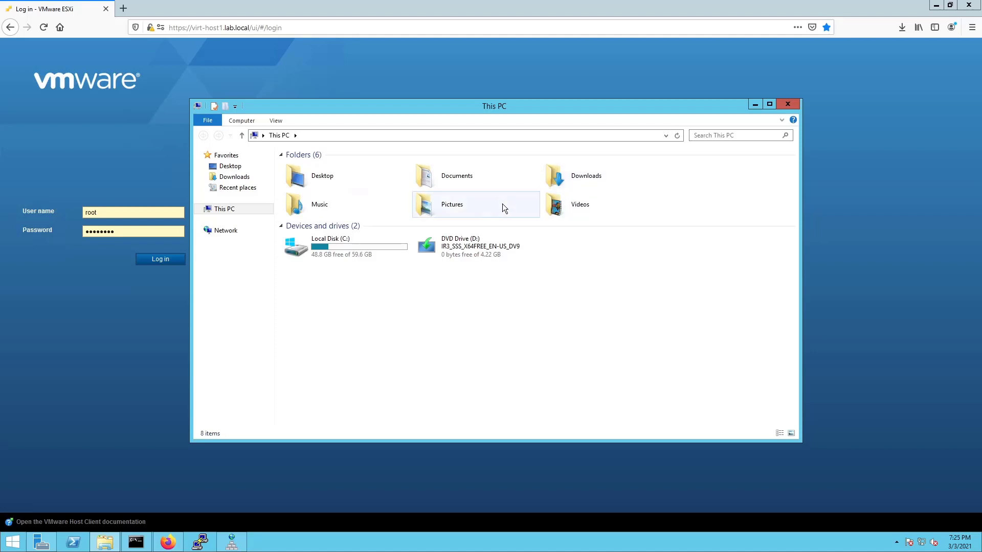
click(468, 178)
double_click(467, 176)
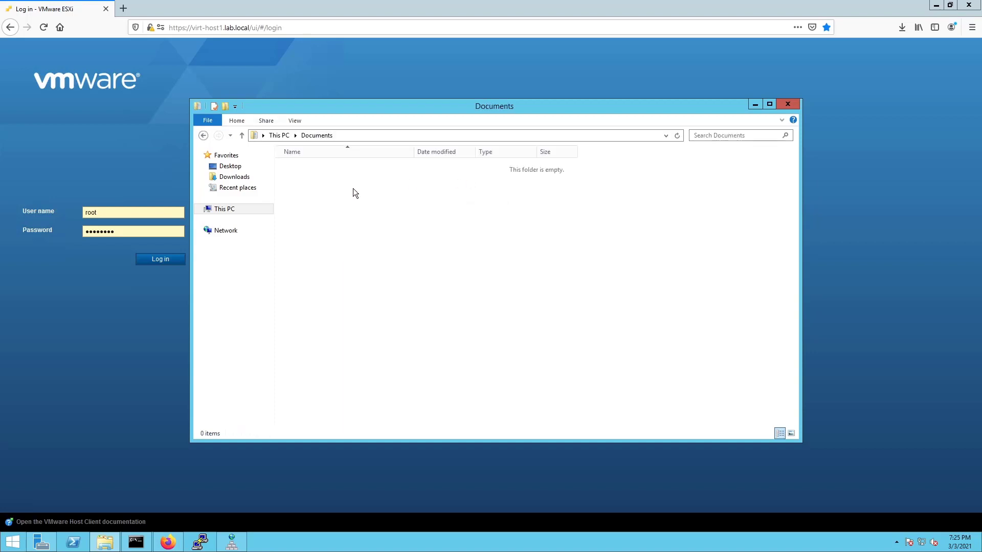
click(279, 135)
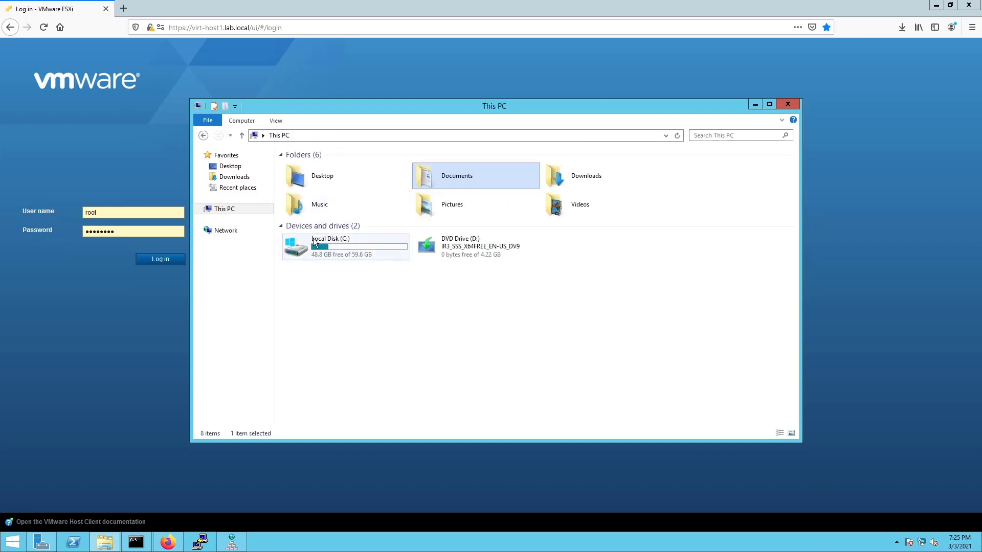
double_click(311, 252)
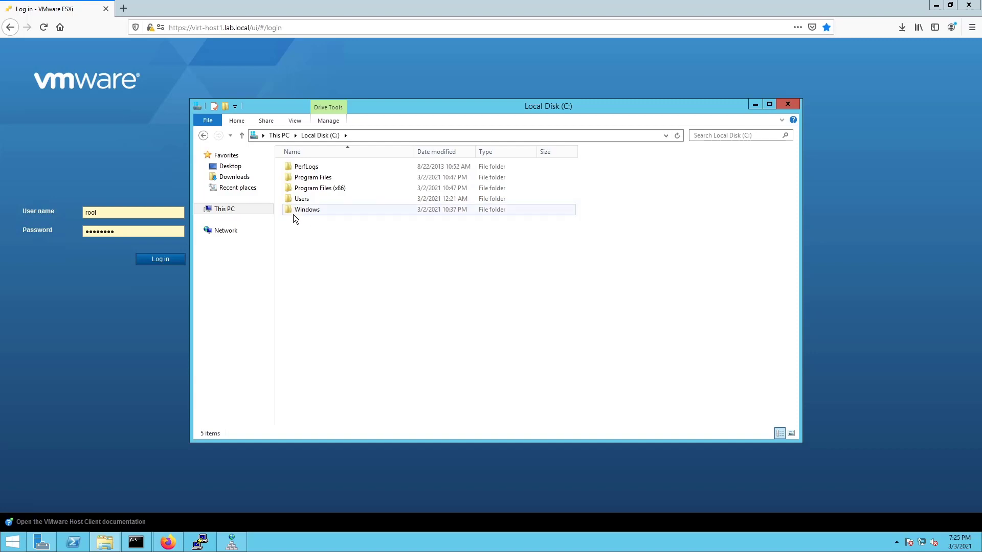
mouse_move(294, 215)
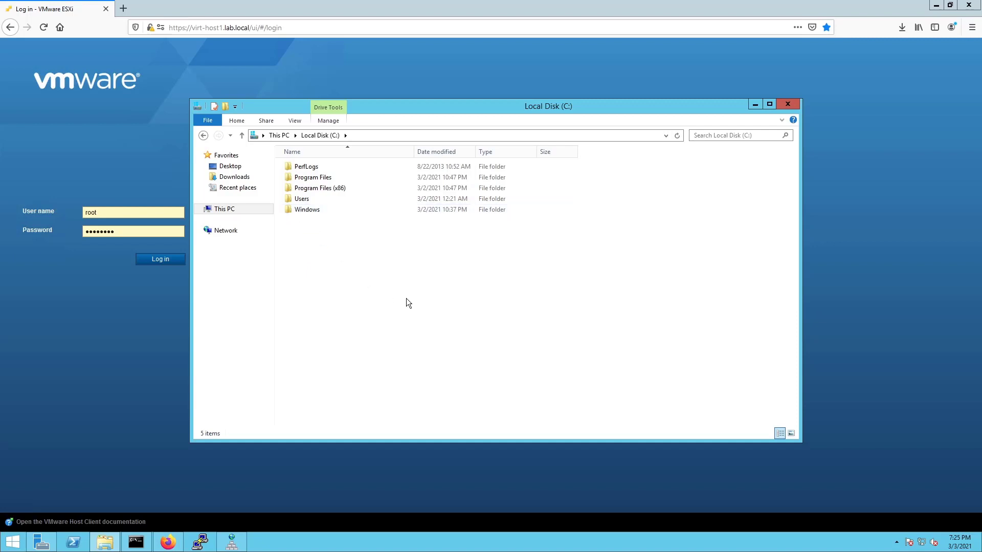
click(755, 105)
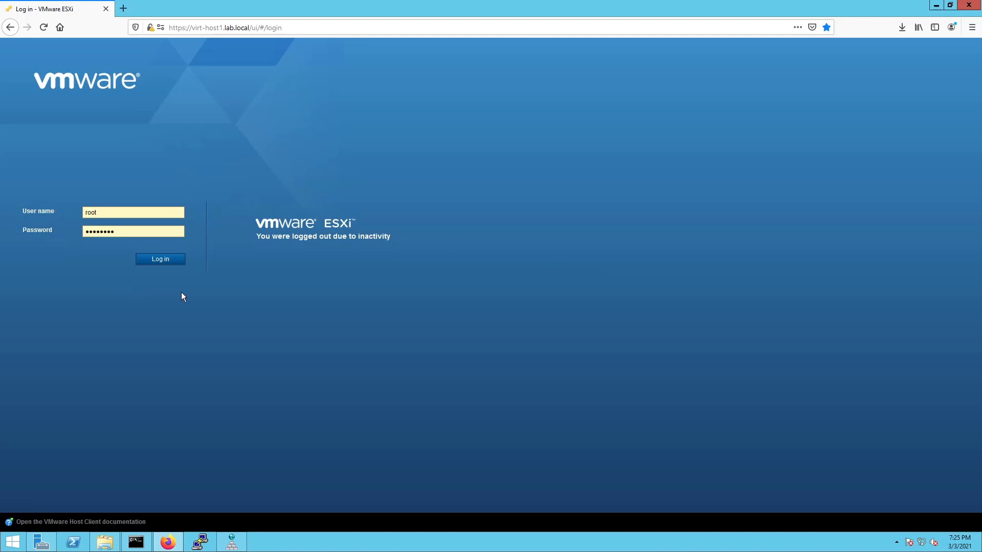
Step: Log in to the ESXi host as root and open the details of datastore1 to inspect its location path
click(151, 261)
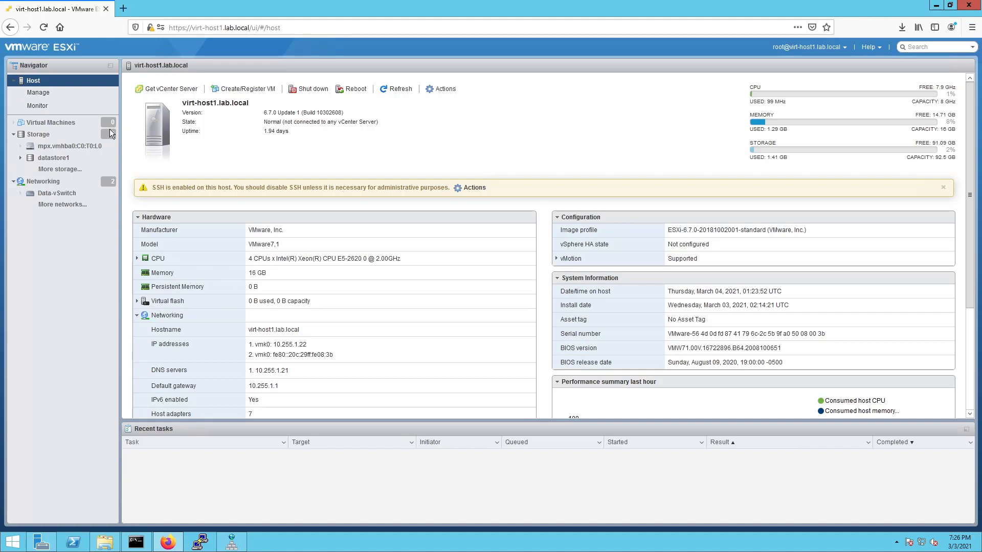
click(41, 133)
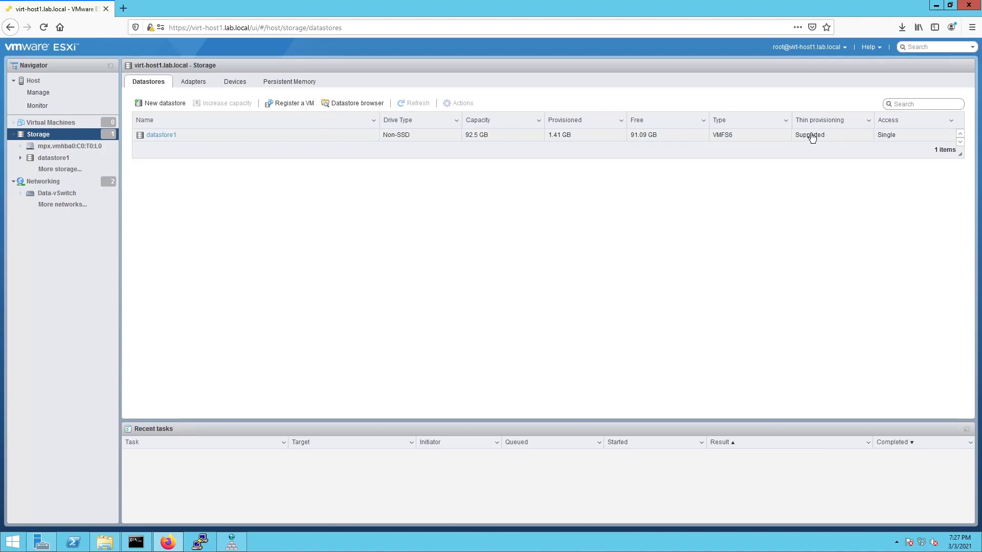
click(167, 136)
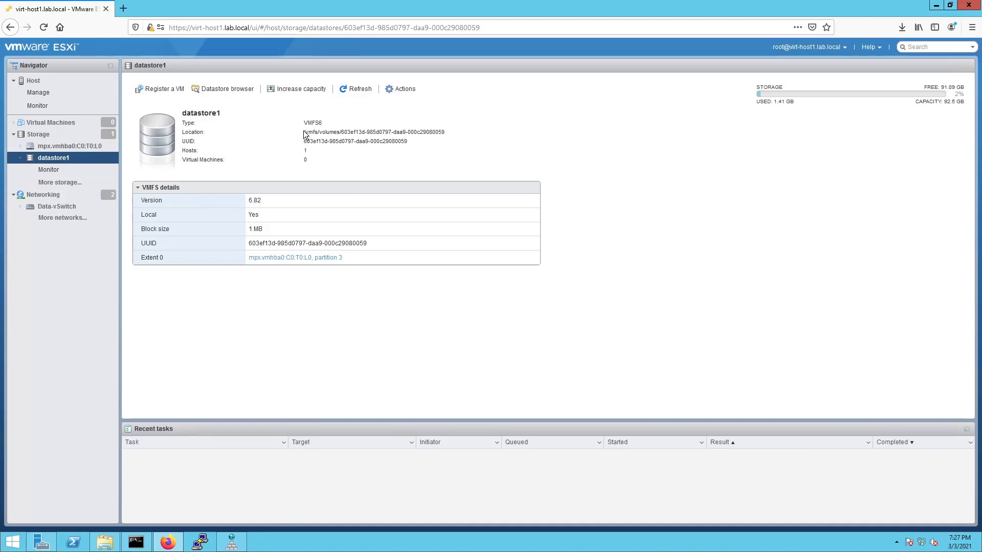
drag(304, 132, 443, 132)
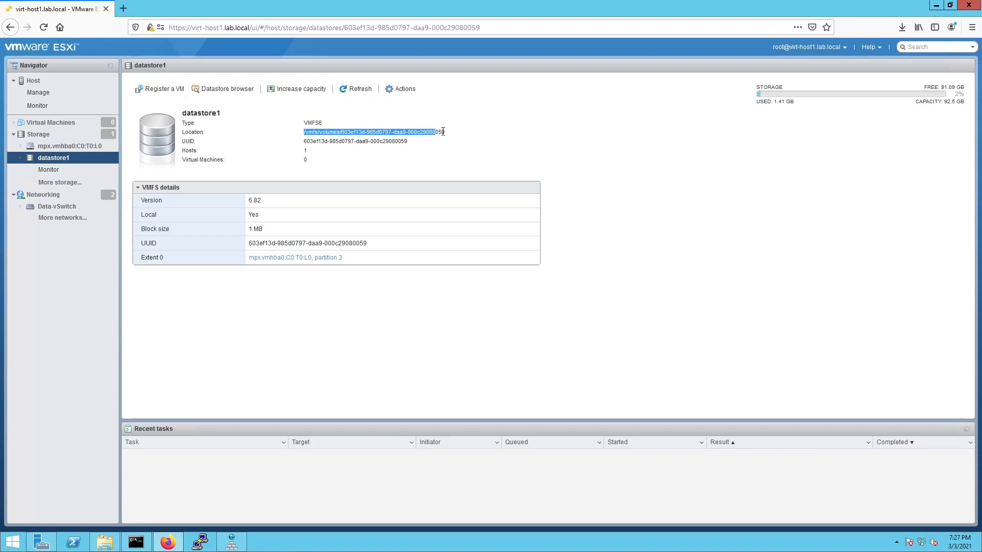
click(456, 154)
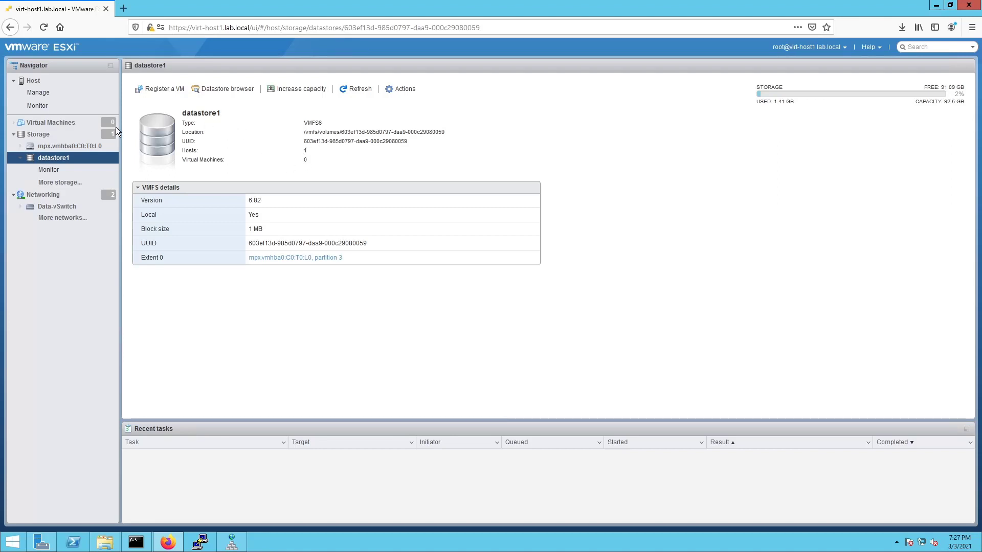
Step: Rename datastore1 to virt-host1-HD1 and refresh its details to check the location path
click(406, 89)
click(410, 115)
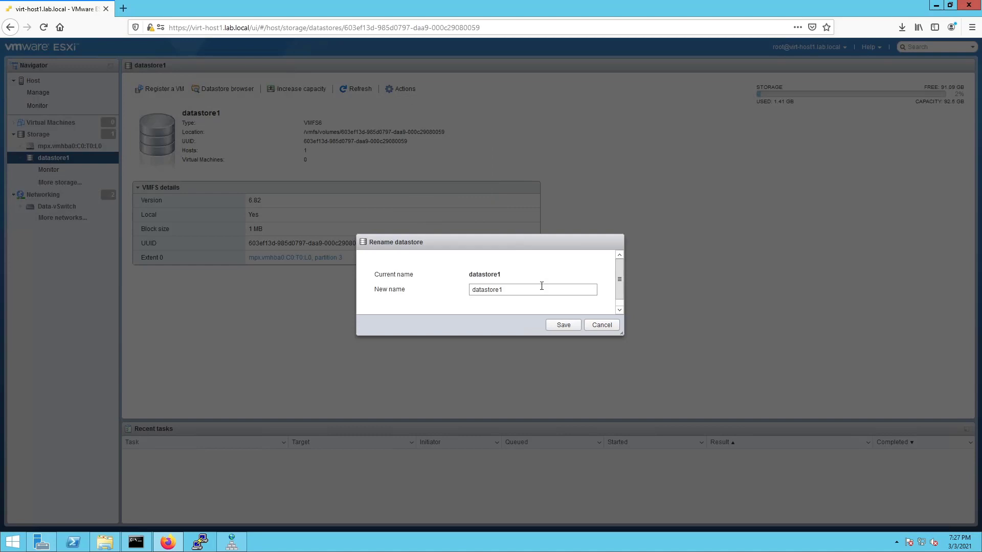
drag(541, 288, 372, 261)
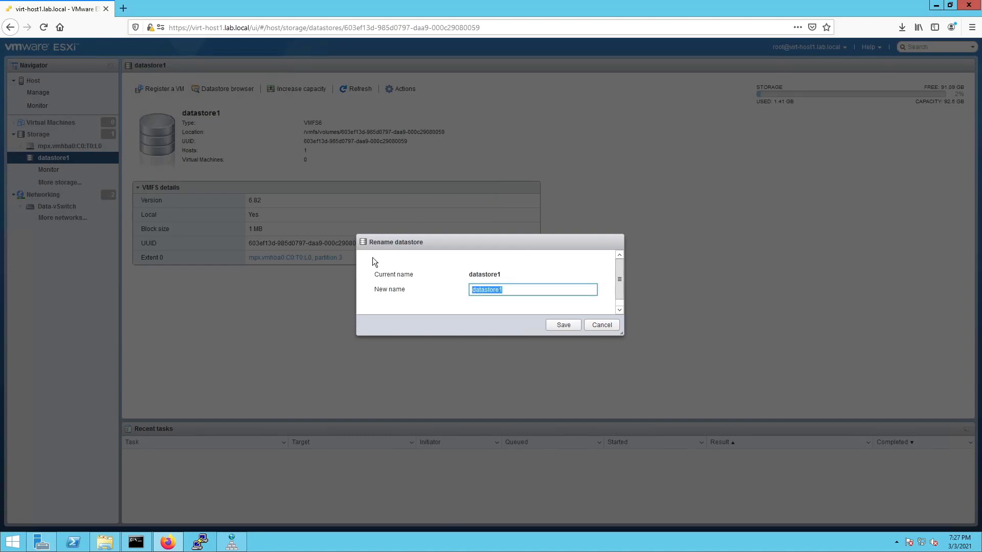
text(virt-host1-HD1)
click(557, 320)
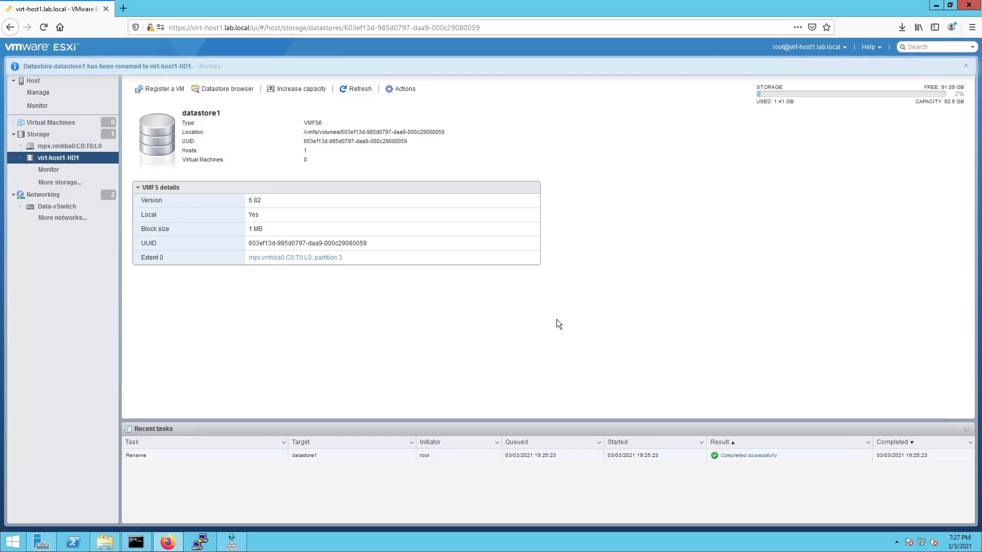
click(362, 94)
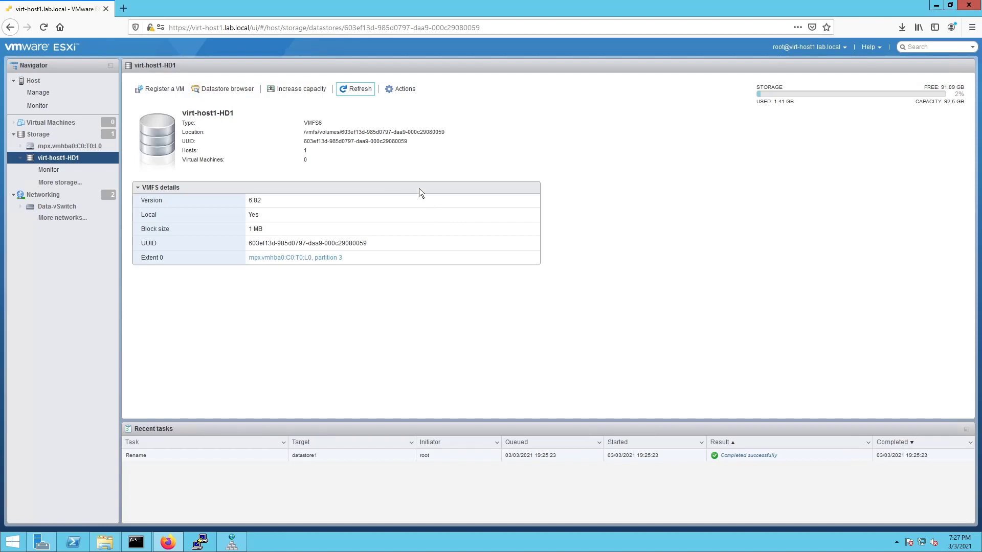
drag(446, 132, 307, 132)
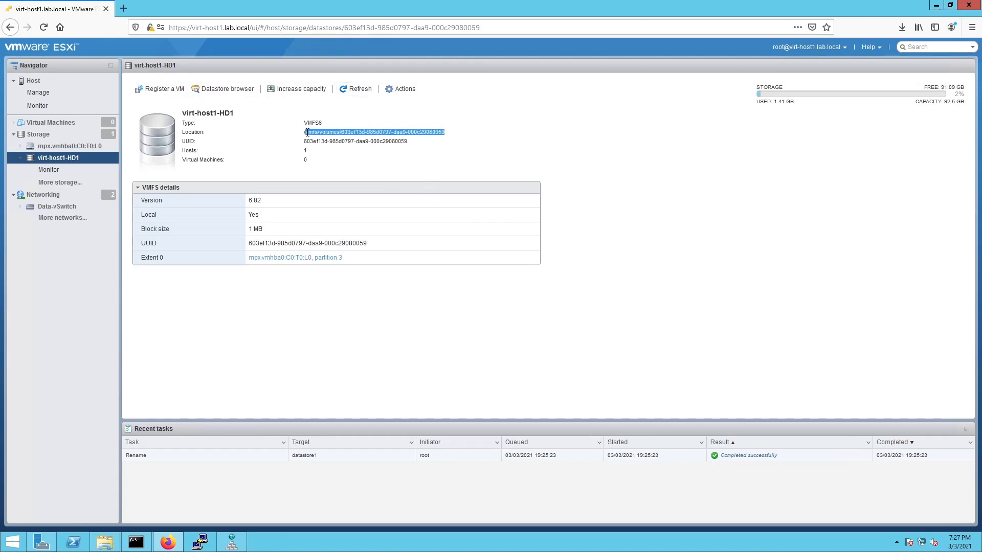
click(326, 160)
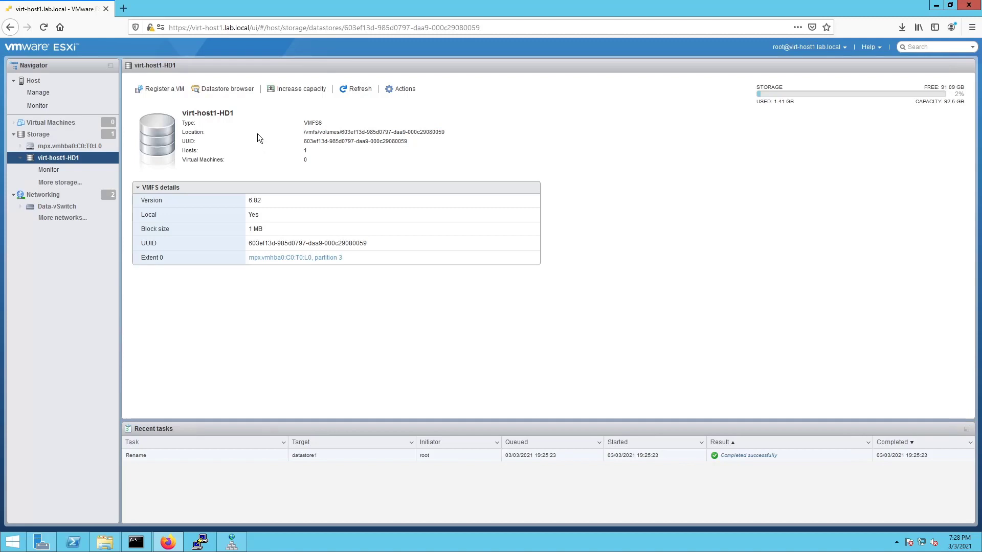
Step: Look at the device selection for adding an extent to the virt-host1-HD1 datastore, and close the wizard without changes
click(297, 90)
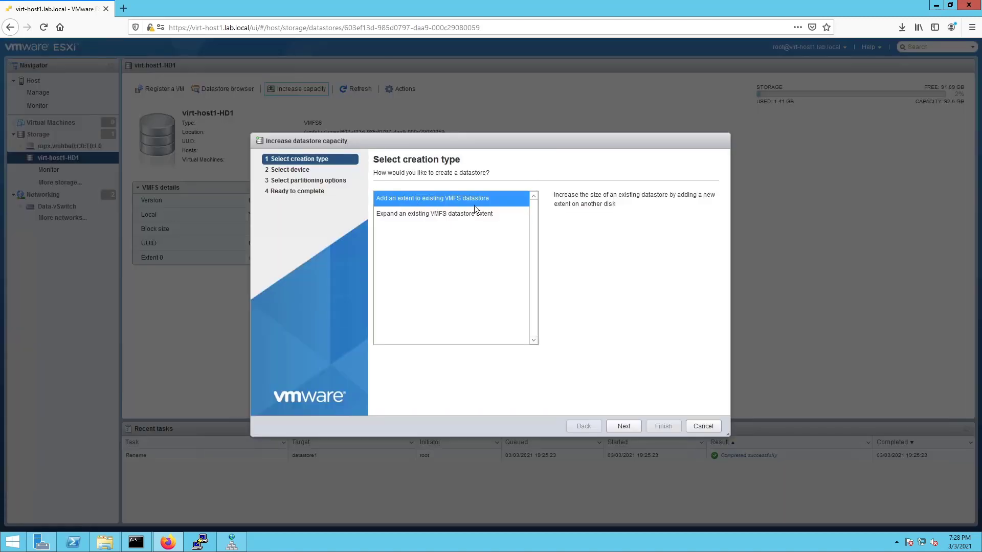
click(628, 428)
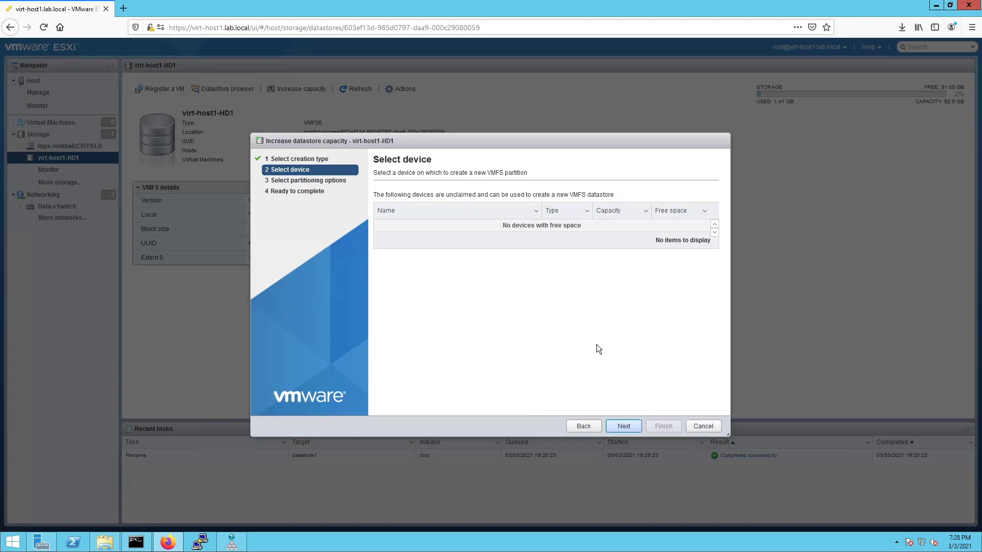
click(704, 426)
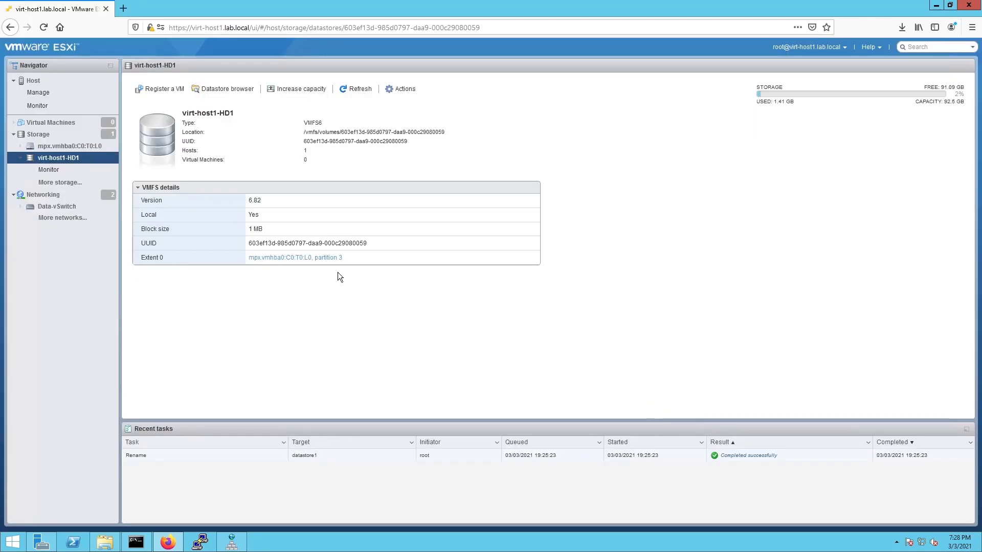
Step: Upload an ISO file to the root of virt-host1-HD1 through the datastore browser, taking it from the network share \\10.255.10.10\
click(222, 90)
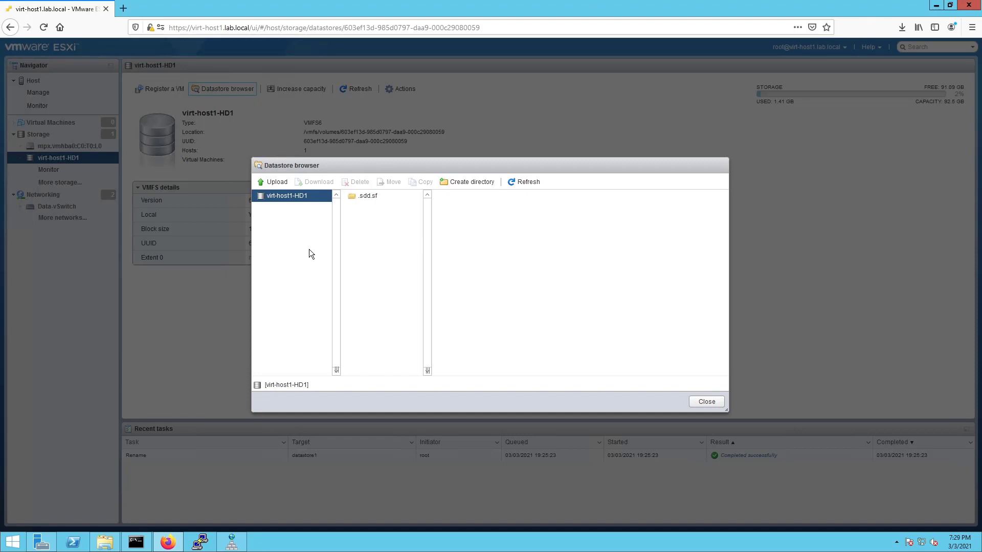
click(277, 183)
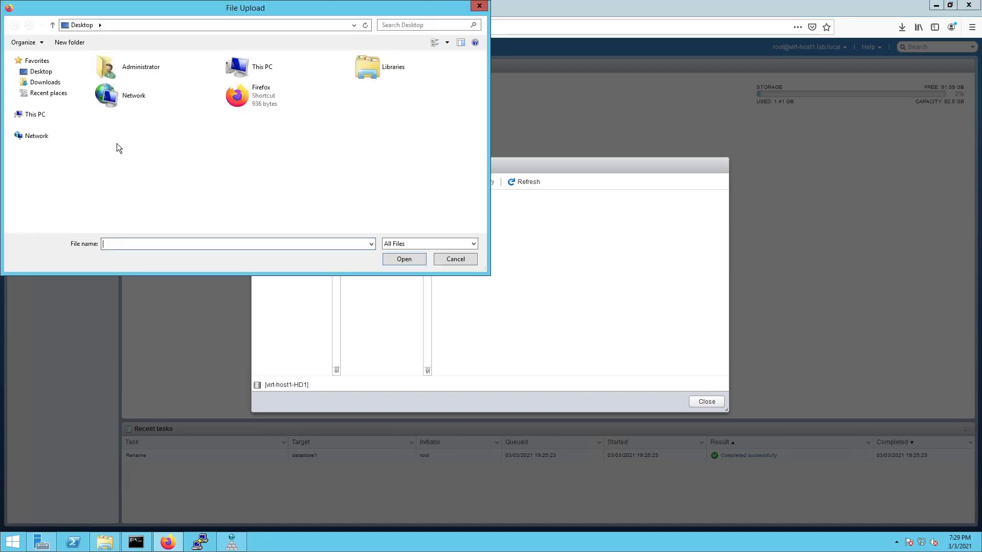
click(36, 116)
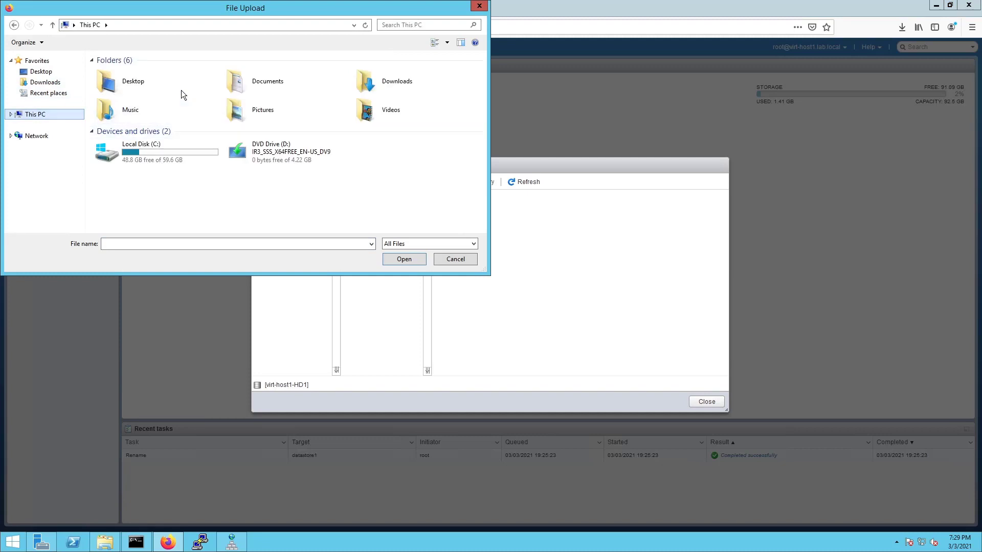
double_click(258, 81)
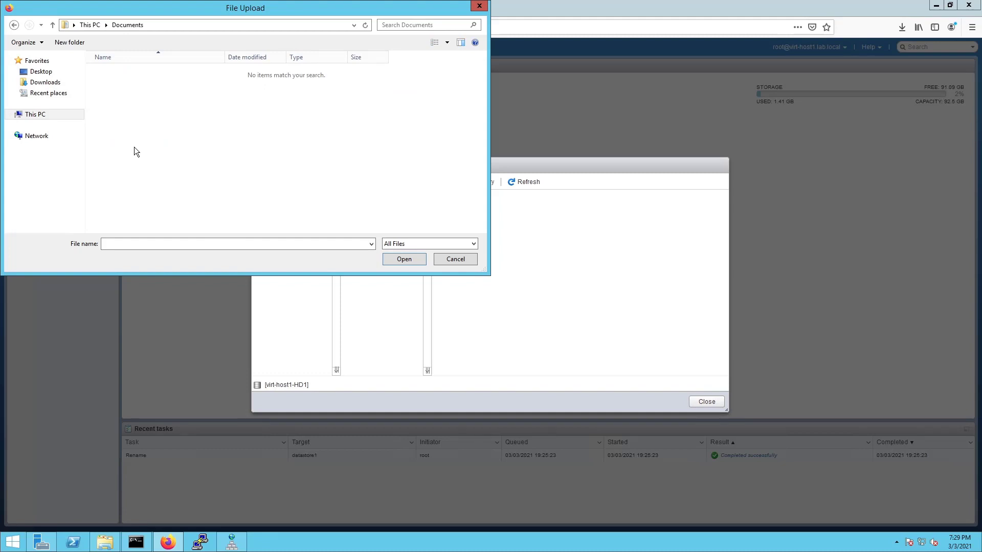
drag(94, 11, 113, 34)
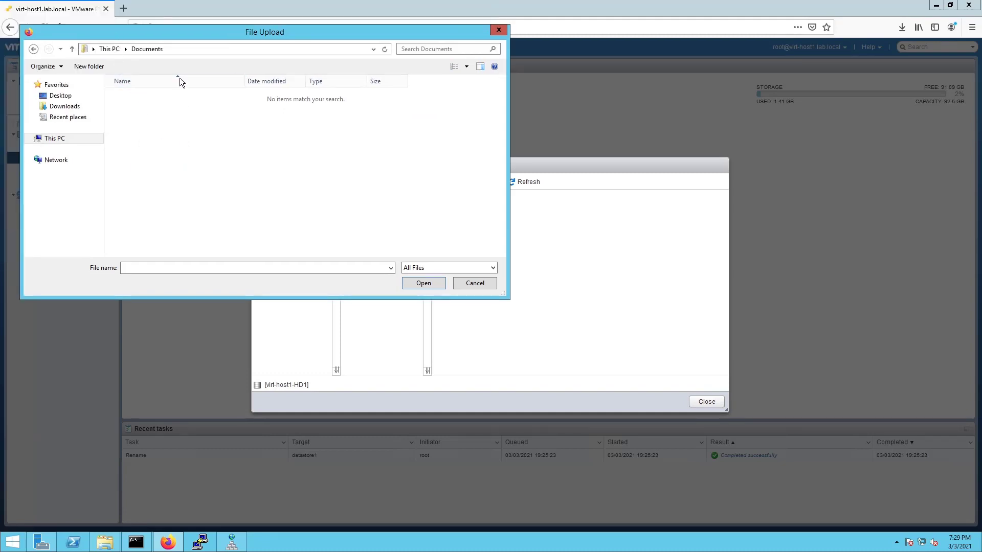
click(51, 141)
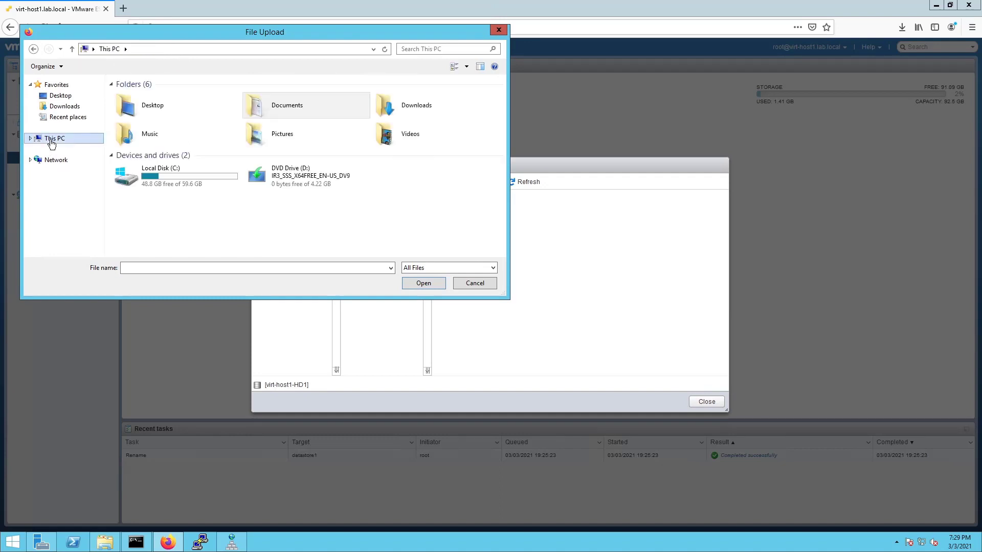
click(152, 48)
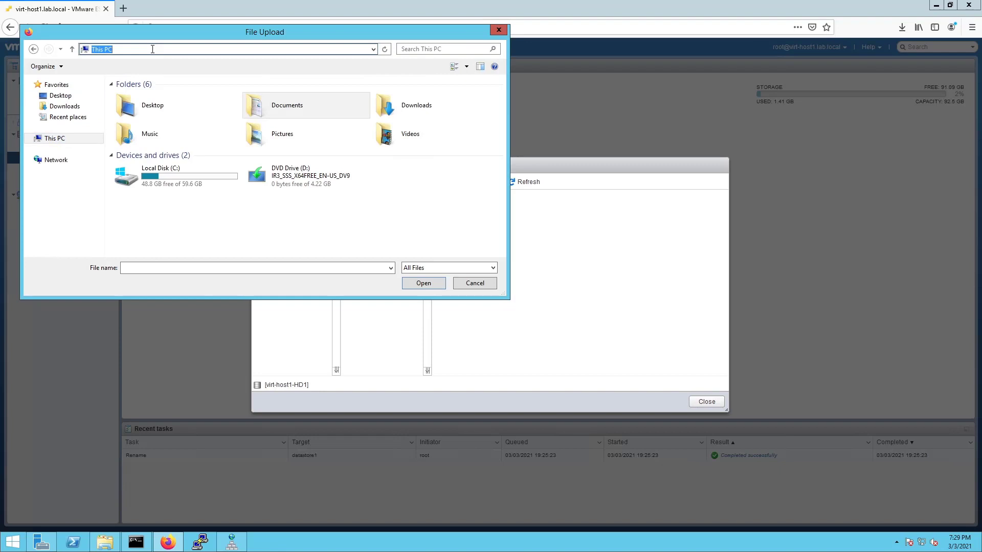
text(\\10.255.10.10\)
key(Return)
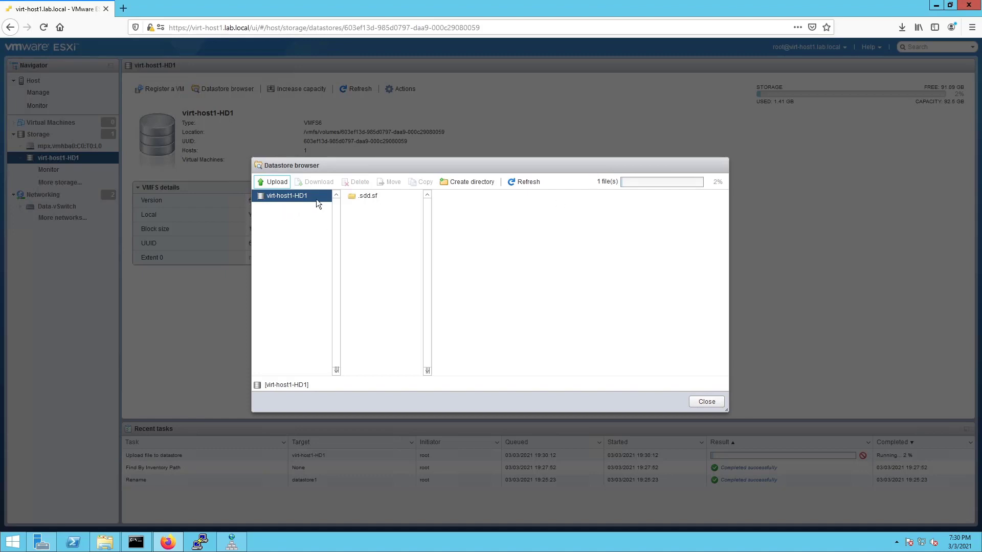
Step: Close the datastore browser and open the host's virtual machines list
click(706, 402)
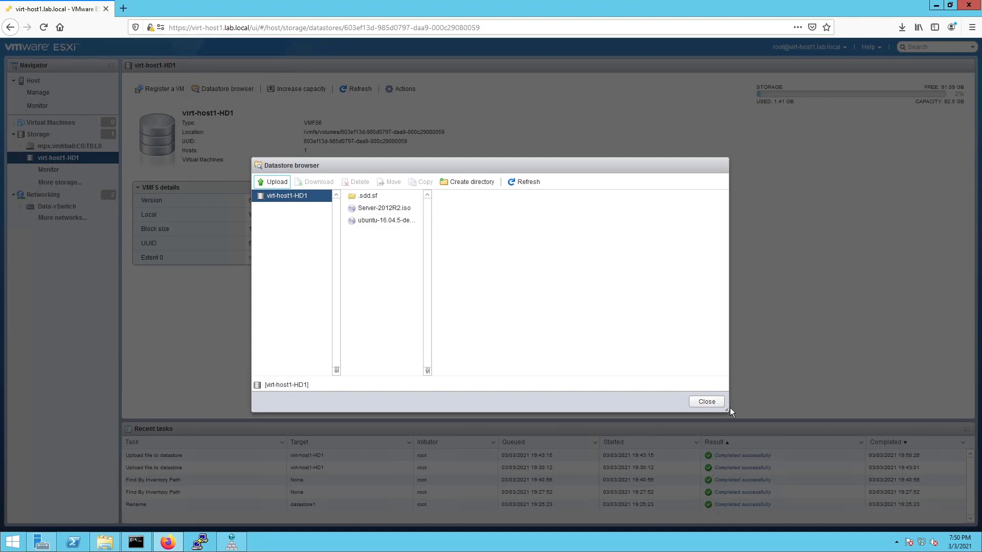
click(714, 403)
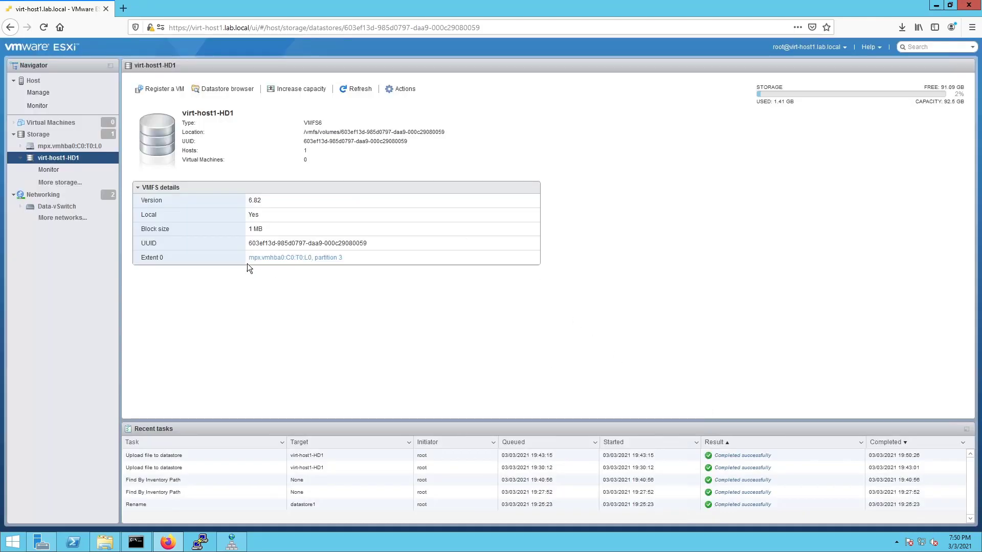
click(61, 124)
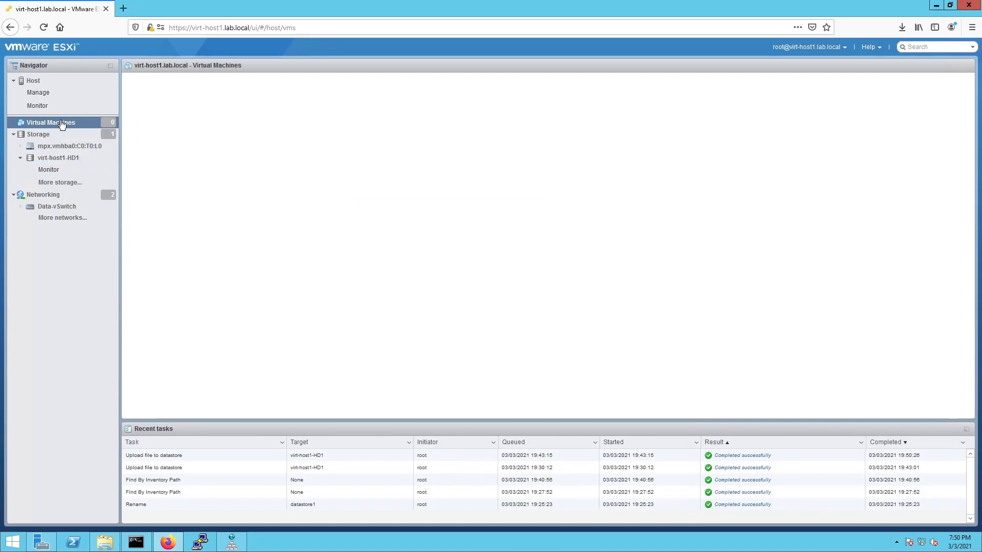